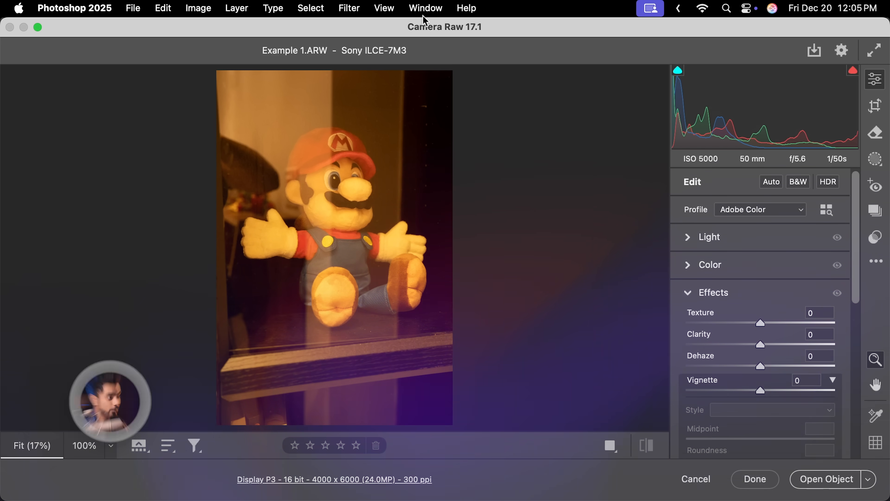
key("shift")
key("shift")
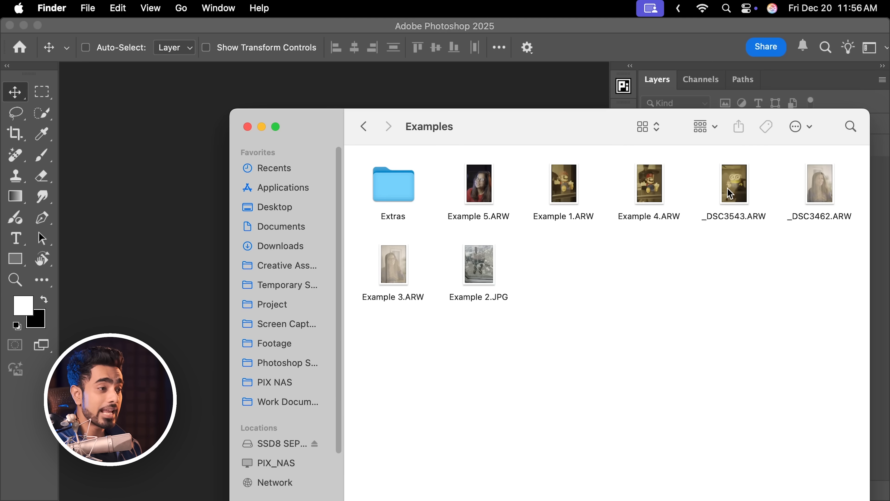
Open _DSC3543.ARW in Camera Raw, keep New AI Features and Settings Panel enabled in its Technology Previews preferences, and close the photo without opening it
left_click_drag(730, 193, 133, 225)
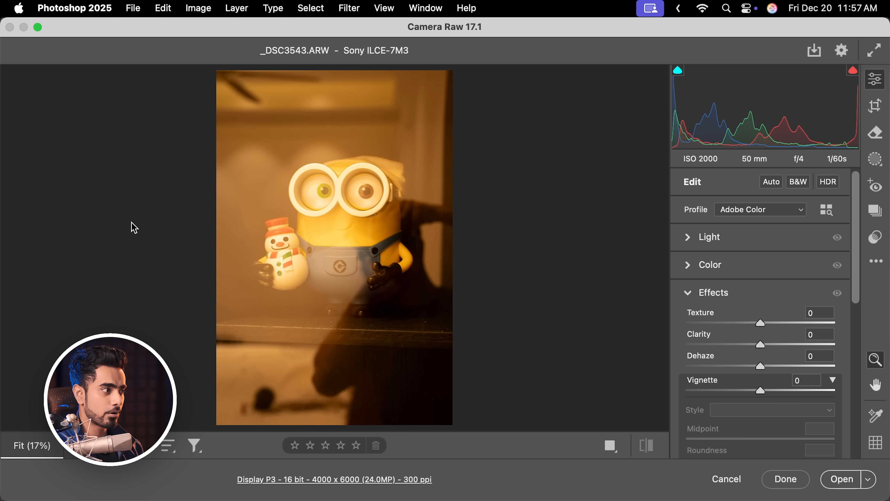
left_click(337, 479)
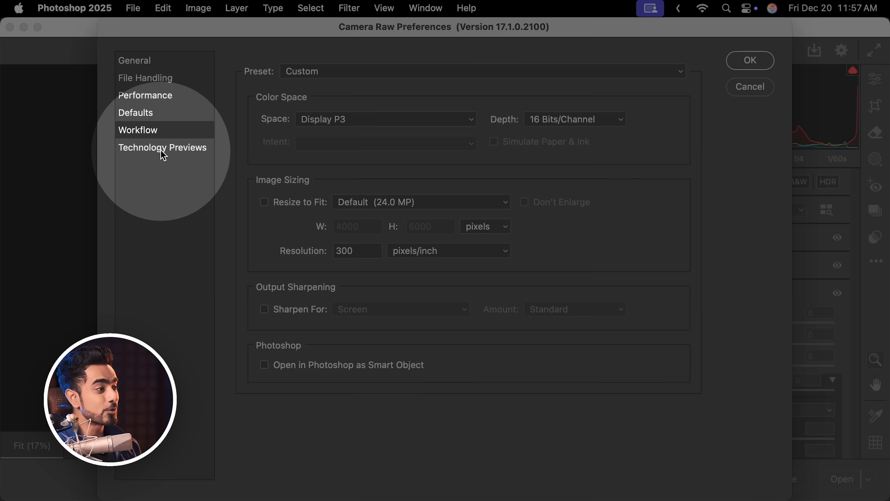
left_click(161, 149)
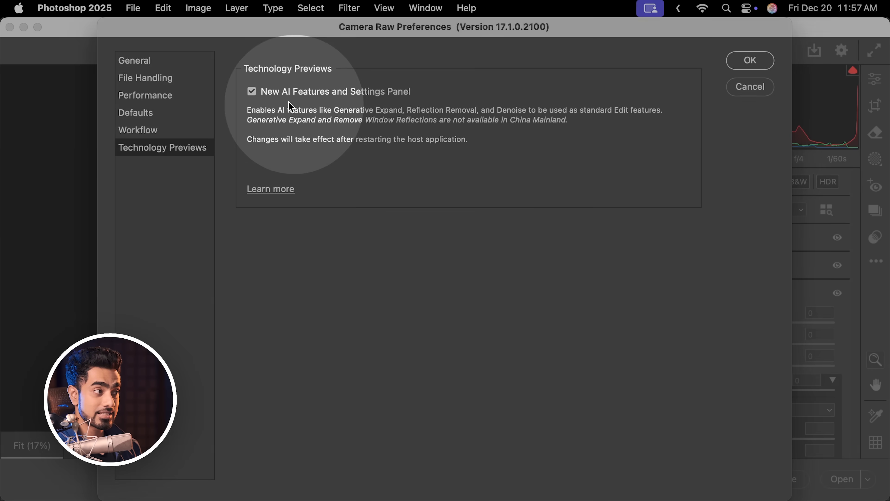
left_click(255, 95)
left_click(255, 95)
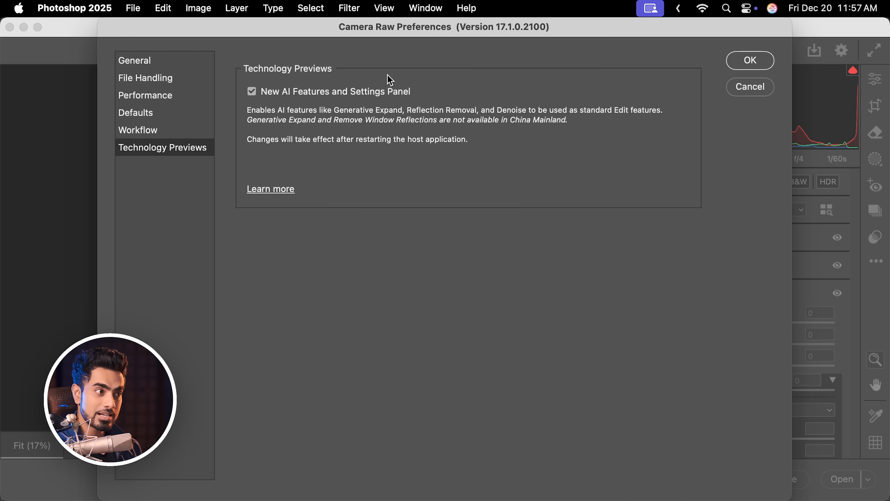
left_click(736, 67)
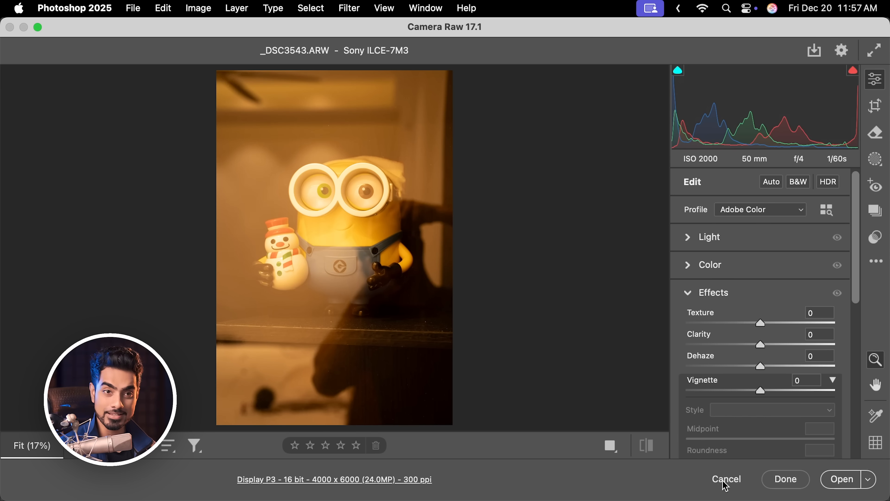
left_click(724, 482)
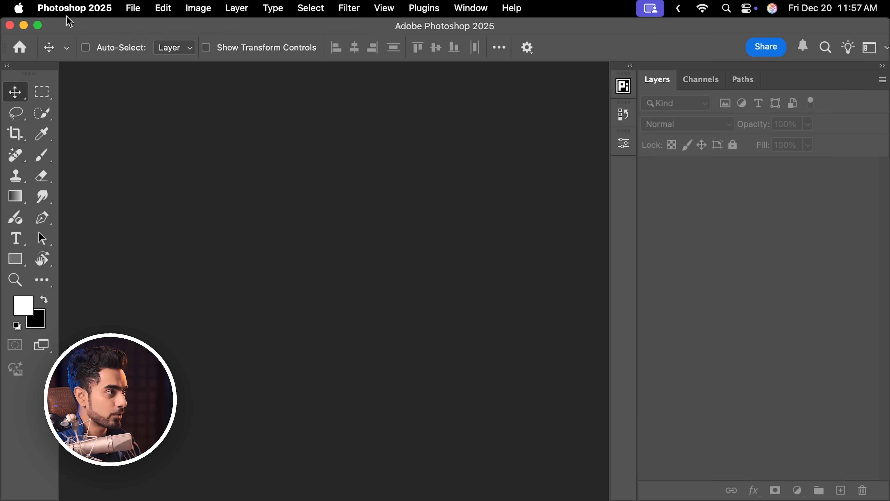
Open the Camera Raw preferences through Photoshop's File Handling settings
left_click(74, 8)
mouse_move(85, 67)
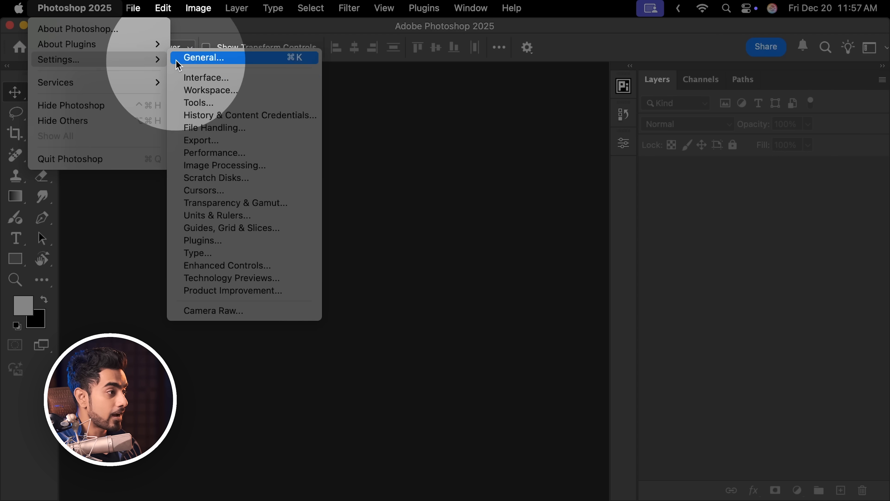
left_click(217, 129)
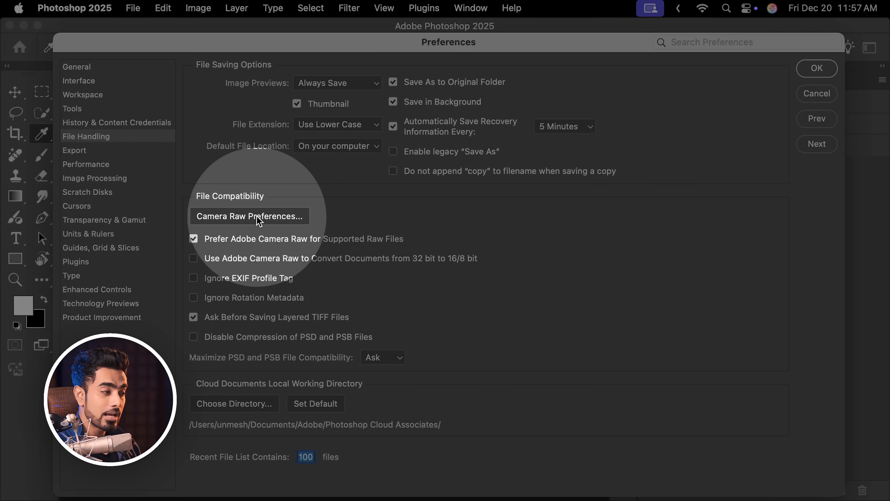
left_click(259, 220)
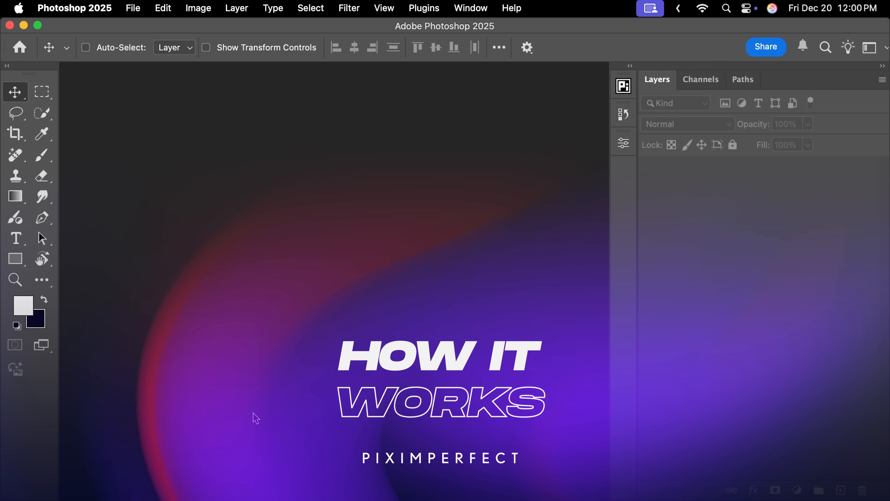
Open Example 2.JPG in Photoshop and examine the Remove options for it in the Camera Raw Filter
left_click(223, 478)
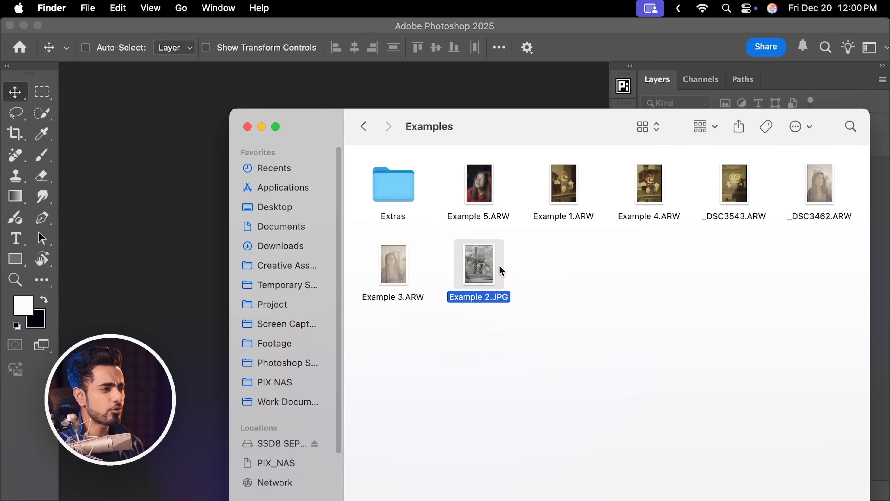
left_click_drag(487, 268, 109, 172)
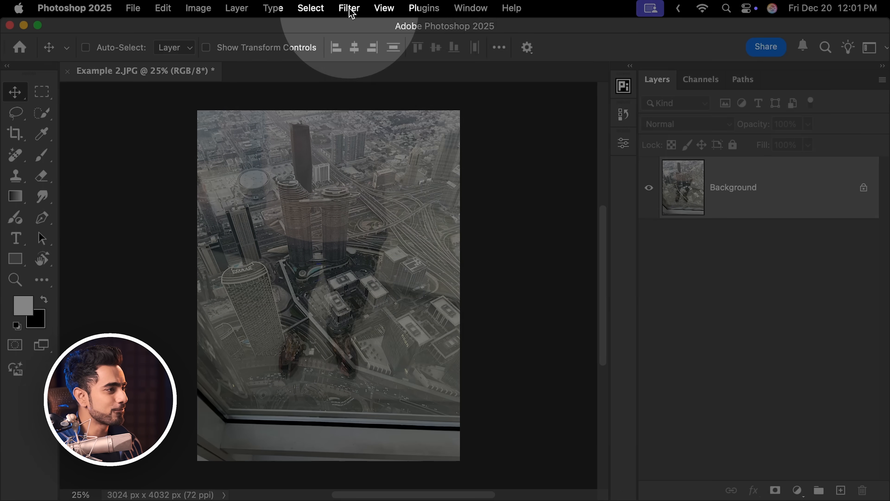
left_click(348, 10)
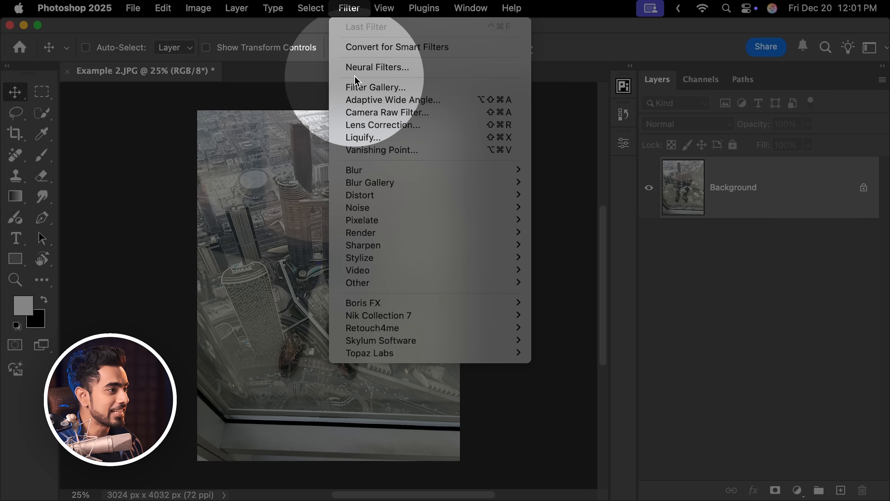
left_click(368, 118)
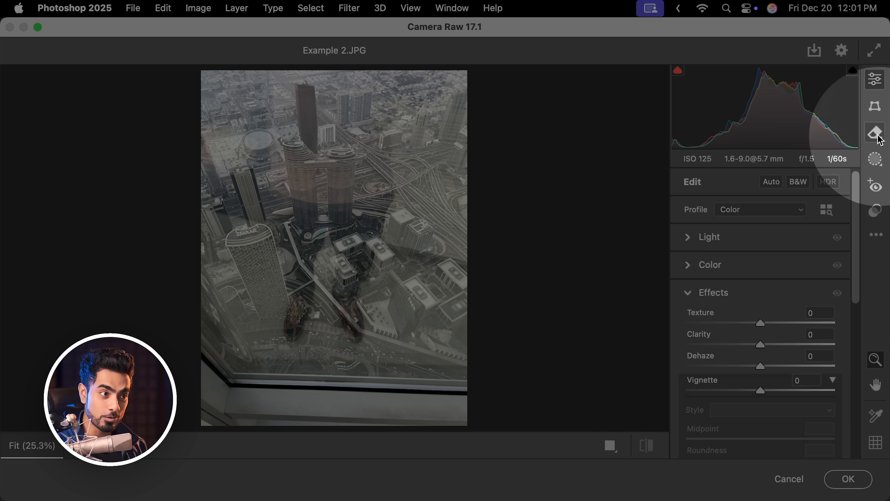
left_click(874, 138)
scroll(854, 249, "down", 2)
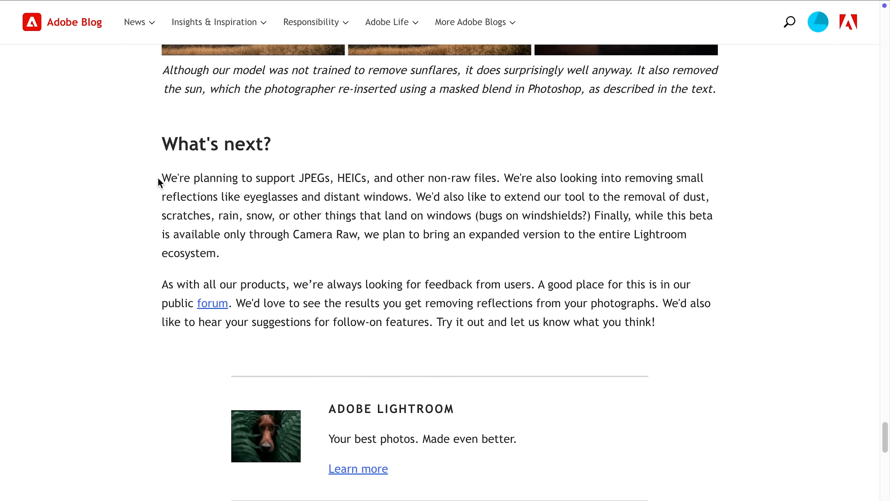
Highlight the Adobe Blog sentence about planned support for JPEGs, HEICs and other non-raw files
left_click_drag(161, 178, 386, 177)
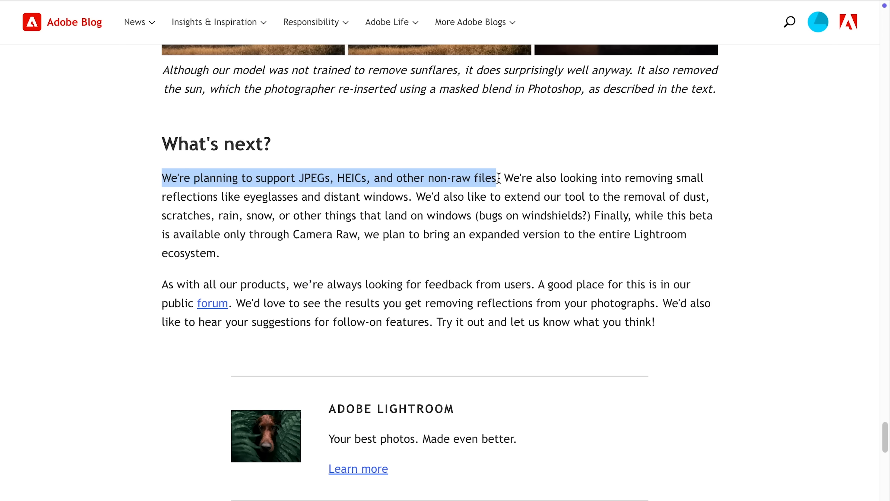
left_click_drag(499, 178, 494, 177)
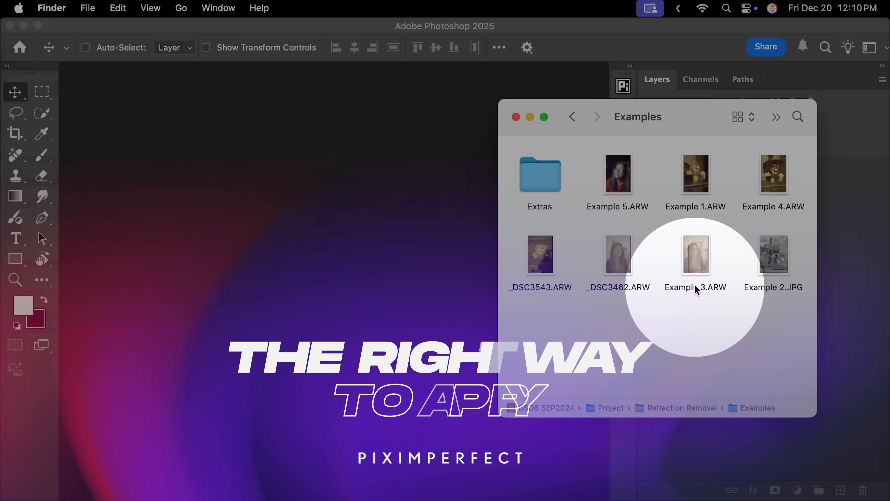
Open Example 3.ARW in Camera Raw and remove its window reflections with Distraction Removal, comparing before and after
left_click_drag(696, 254, 356, 260)
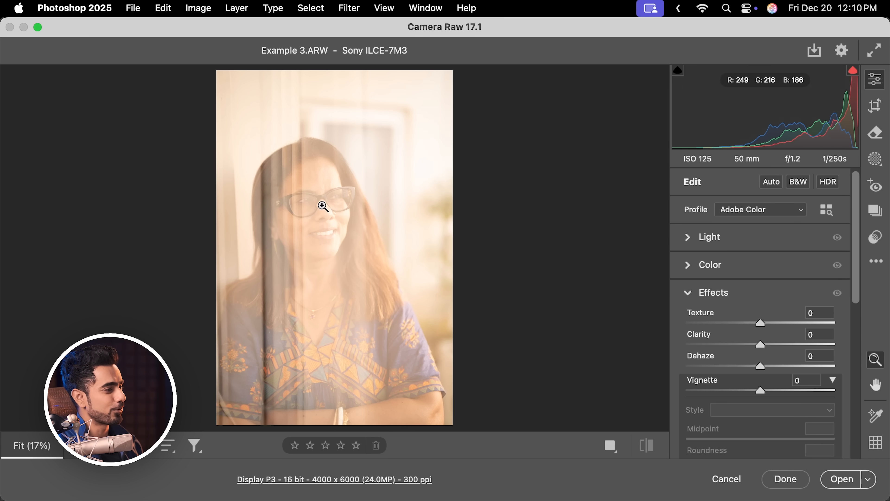
left_click(322, 206)
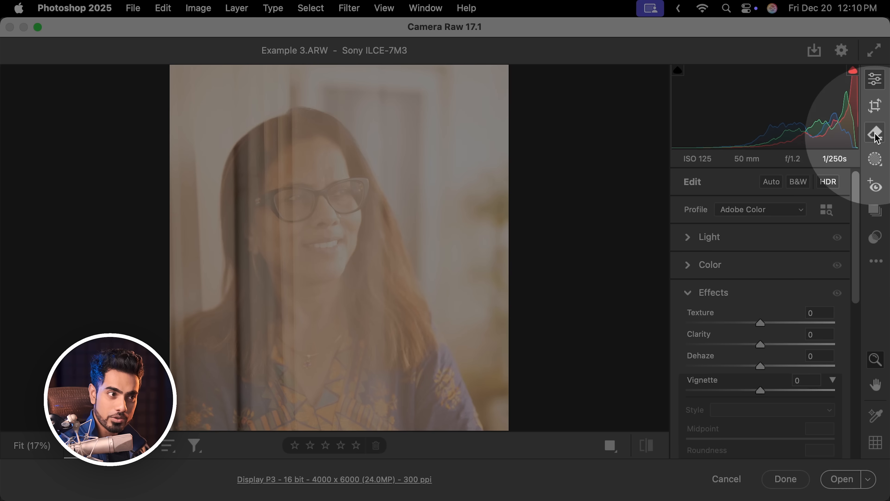
left_click(874, 134)
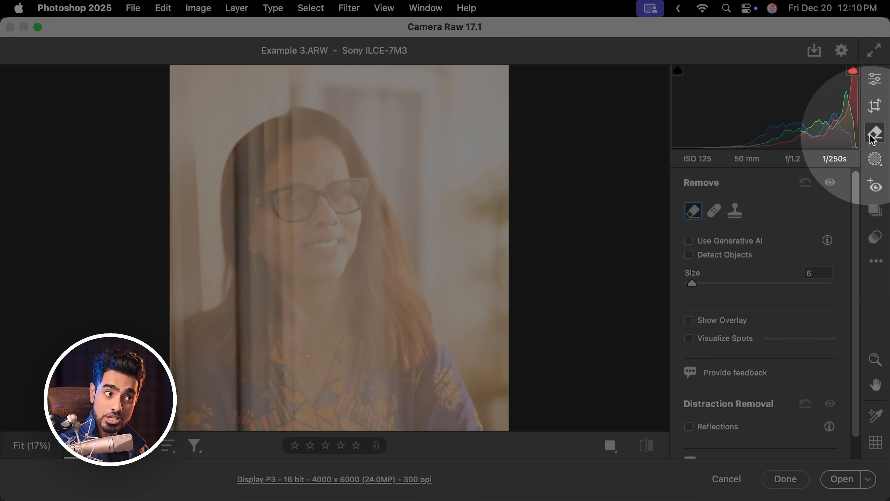
scroll(858, 234, "down", 3)
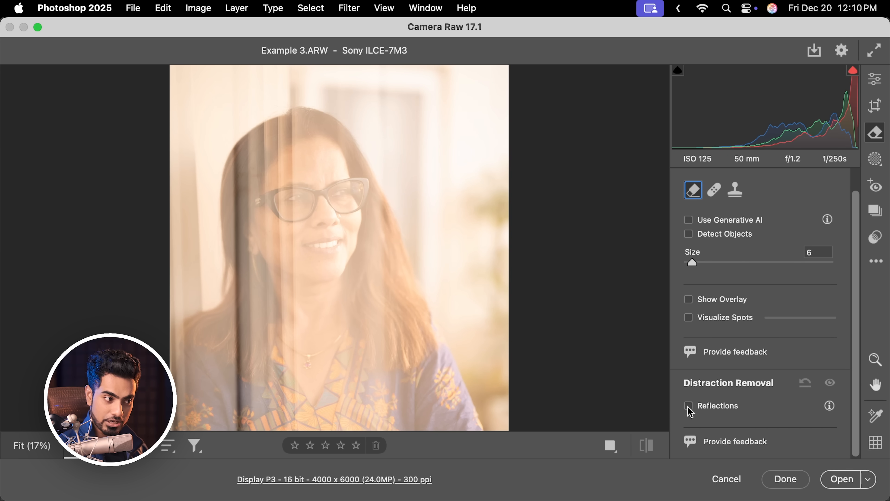
left_click(689, 407)
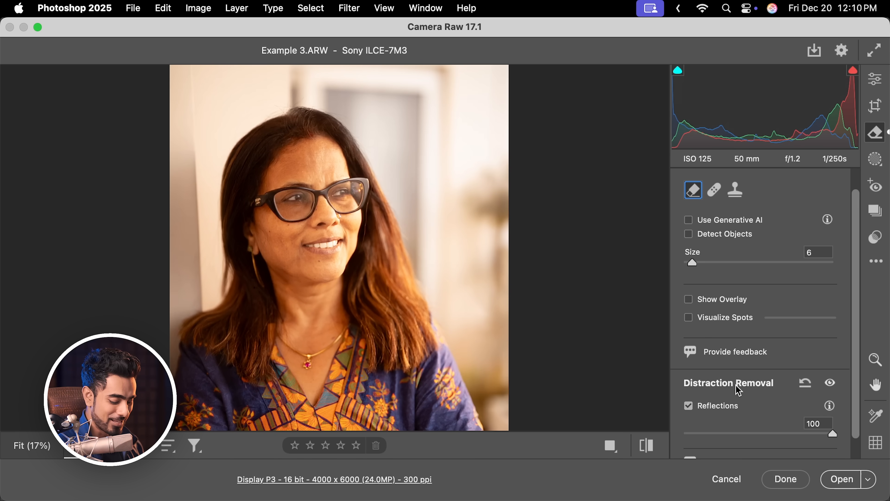
key("super+z")
key("super+shift+z")
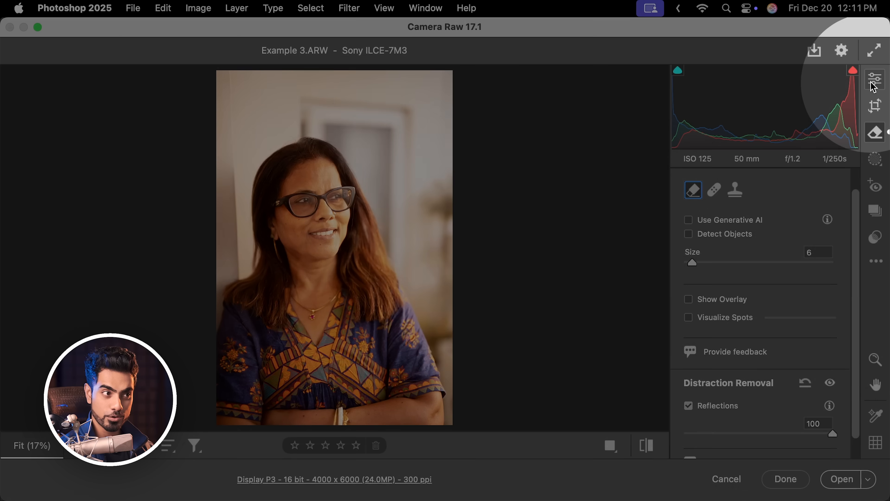
Soften the portrait in the Effects settings with Texture at -24 and Clarity at -12
left_click(874, 79)
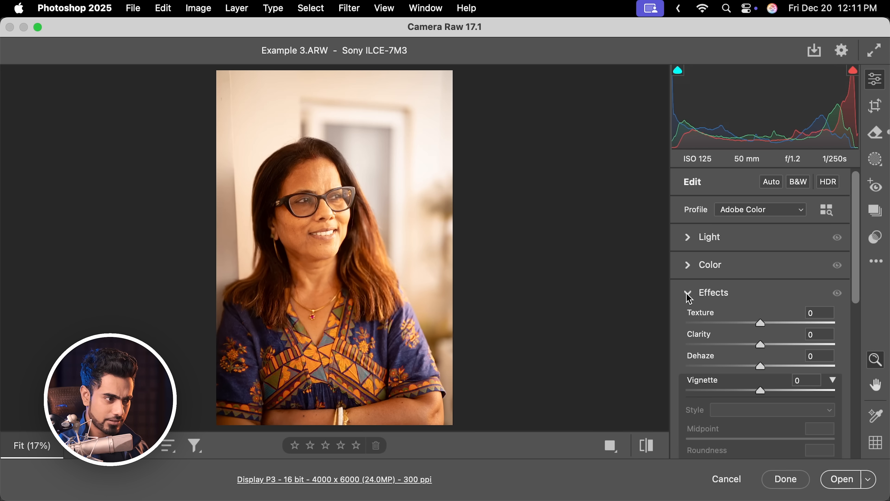
left_click(688, 295)
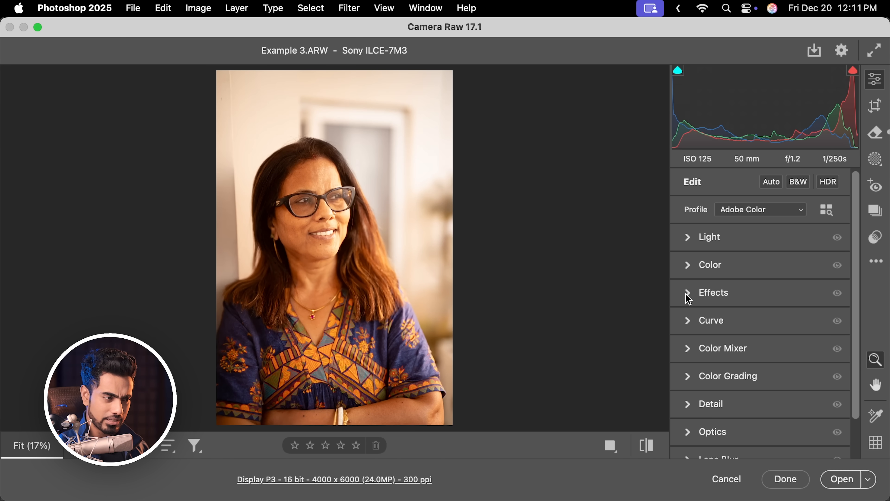
left_click(686, 293)
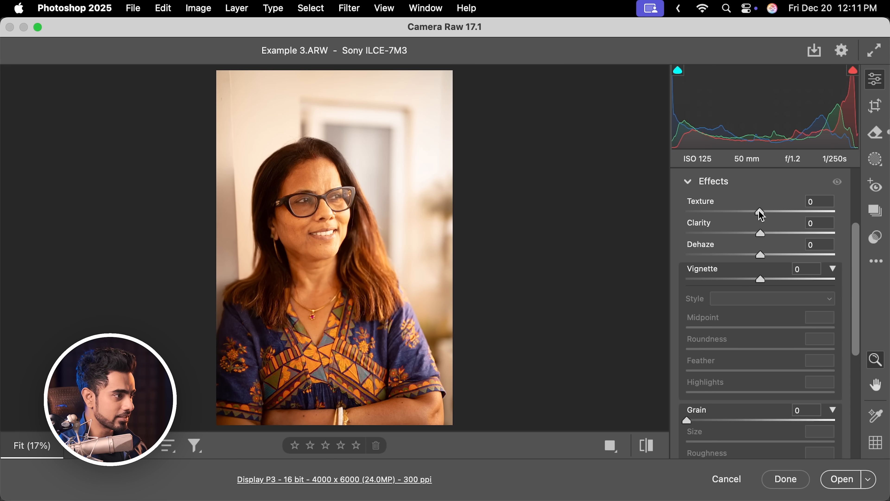
left_click_drag(760, 213, 747, 212)
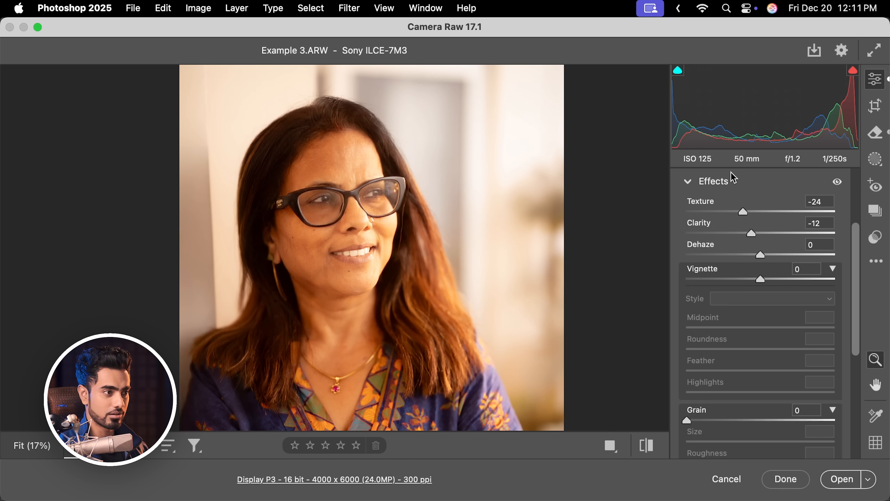
Correct the white balance by sampling the pale wall beside the woman, and set Temperature to 4350
left_click_drag(855, 238, 859, 190)
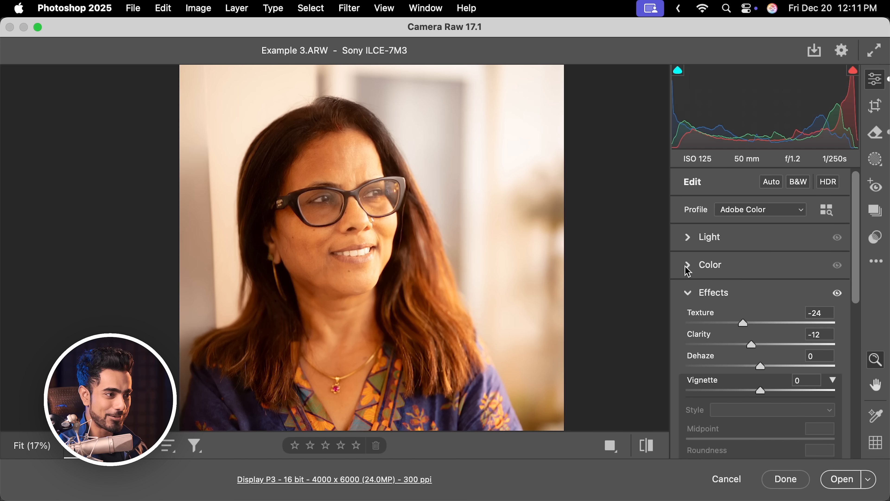
left_click(688, 269)
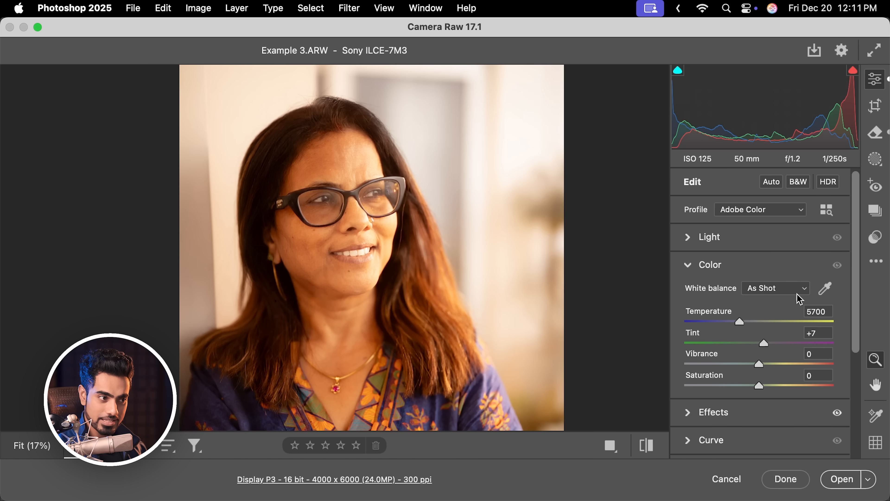
left_click(824, 289)
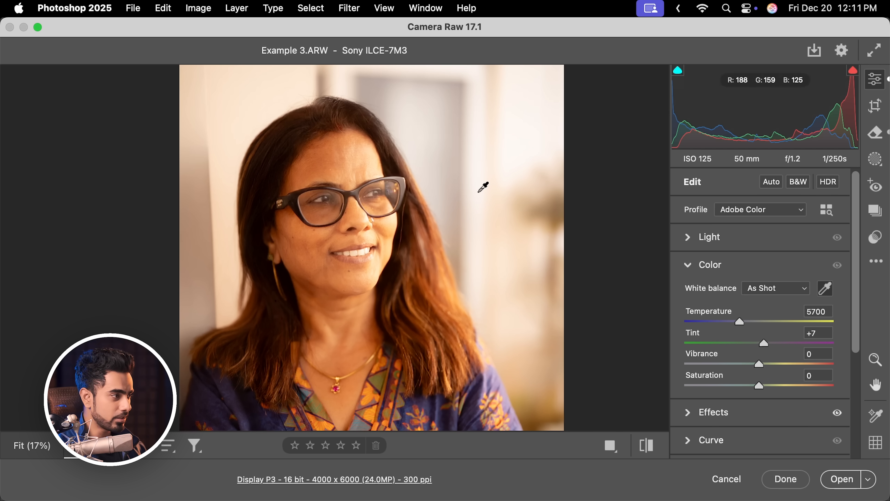
left_click(262, 84)
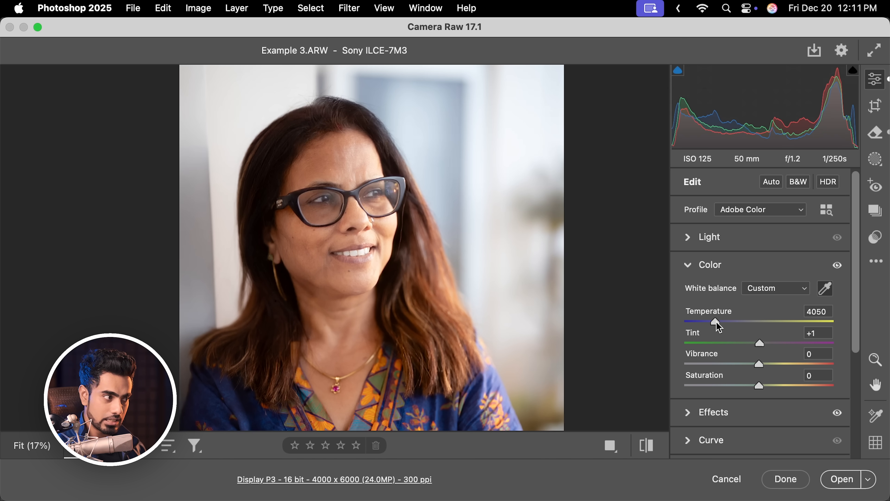
left_click_drag(716, 321, 721, 320)
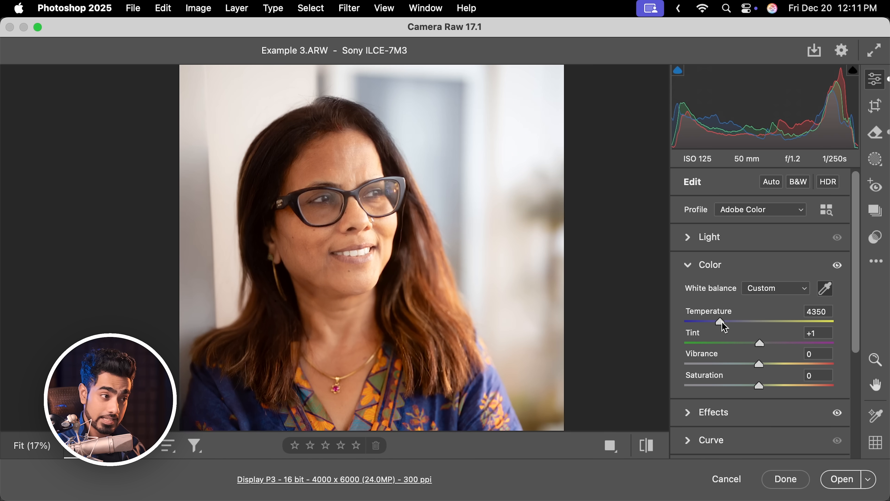
Raise Blacks to +25 in the Light settings
left_click(692, 269)
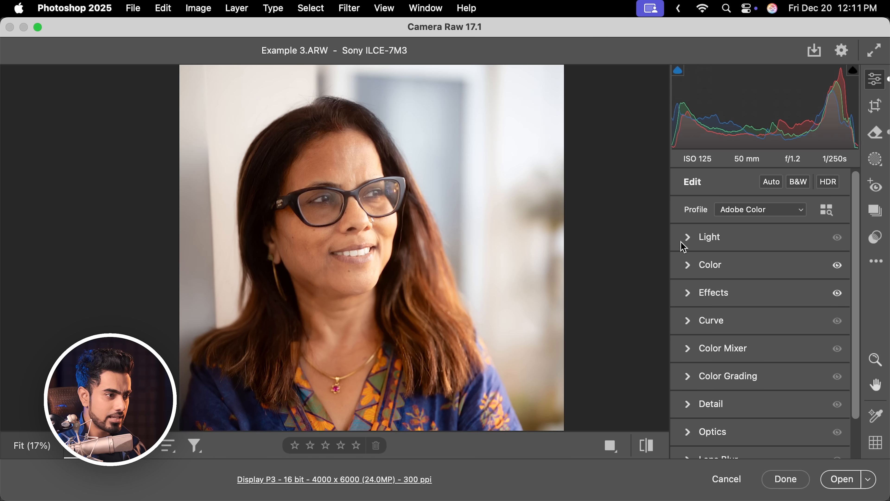
left_click(689, 239)
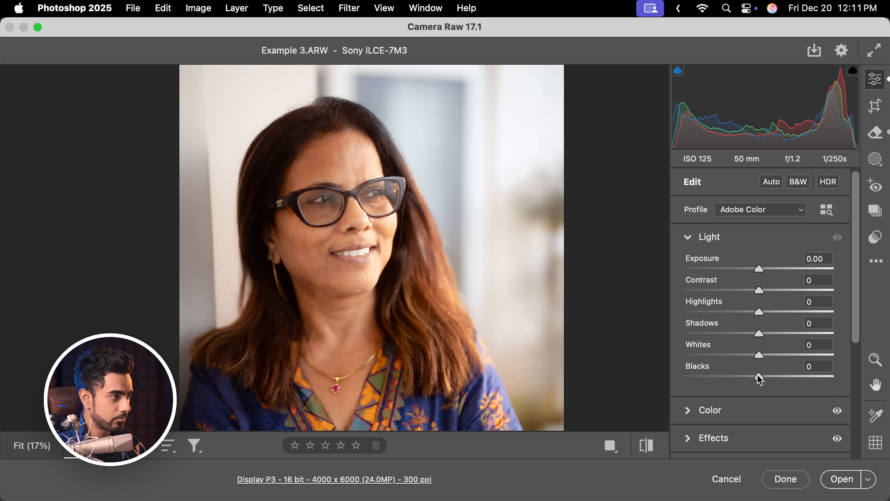
left_click_drag(766, 379, 775, 378)
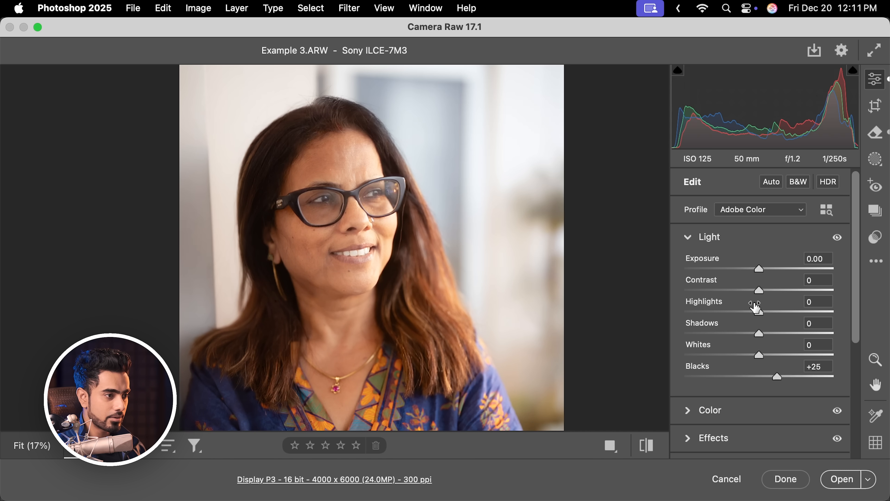
Lower Contrast to -8 and Highlights to -27 in the portrait's Light settings
left_click_drag(761, 294, 738, 310)
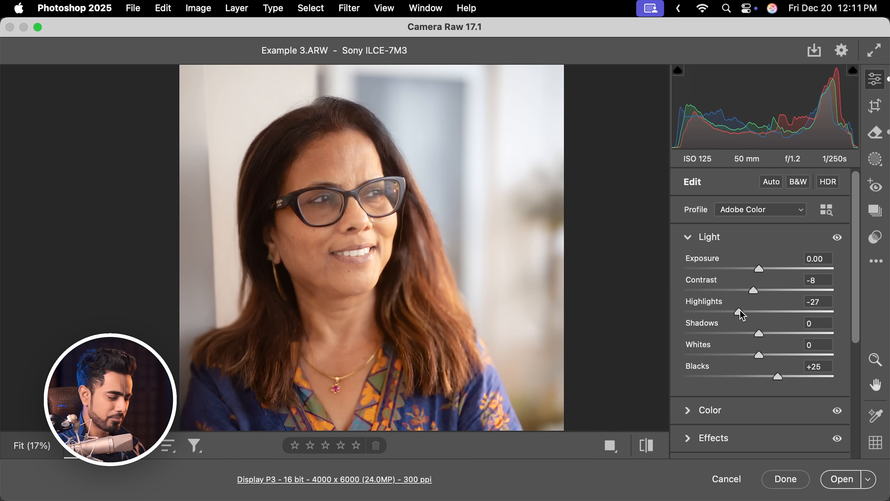
scroll(457, 204, "down", 3)
scroll(457, 203, "up", 1)
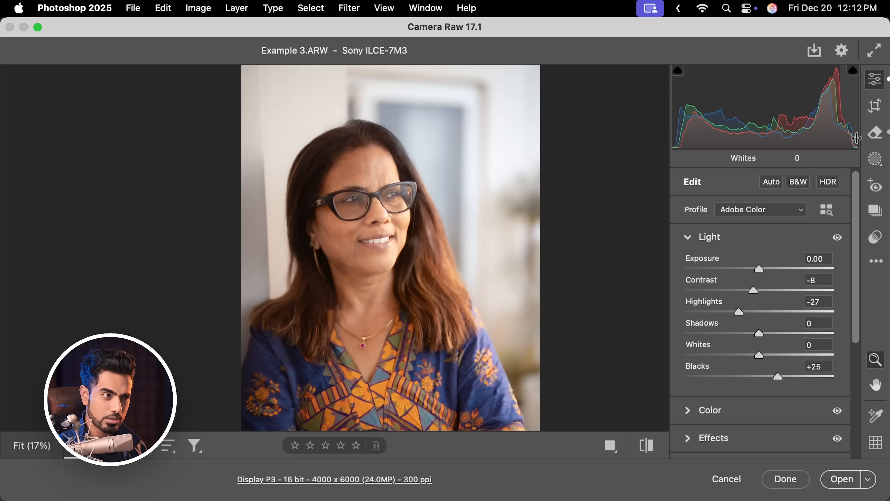
Review the Distraction Removal settings of Example 3.ARW by varying the Reflections amount and returning it to full strength
left_click(878, 140)
scroll(829, 357, "down", 1)
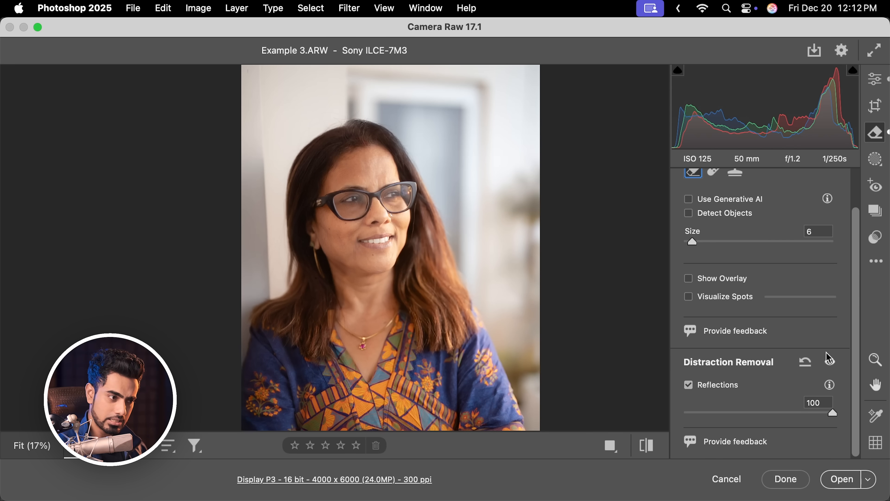
left_click_drag(825, 417, 857, 420)
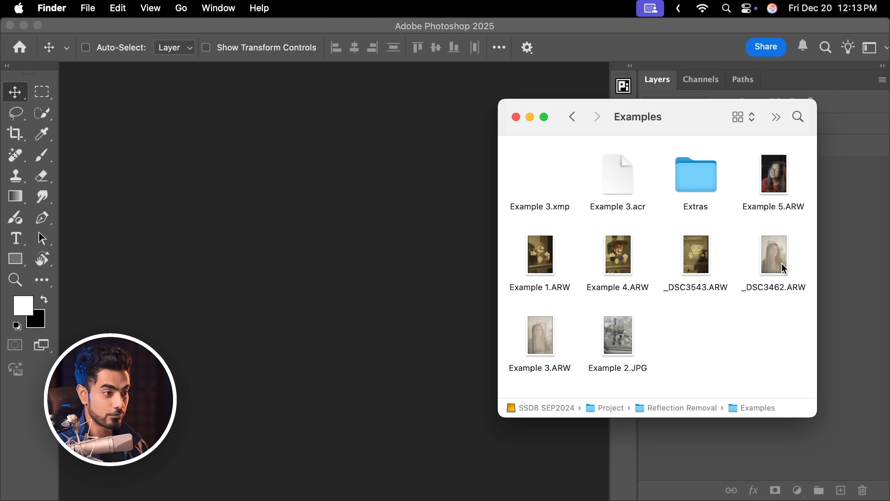
Open _DSC3462.ARW in Camera Raw and remove its window reflections with Distraction Removal
left_click_drag(784, 269, 323, 235)
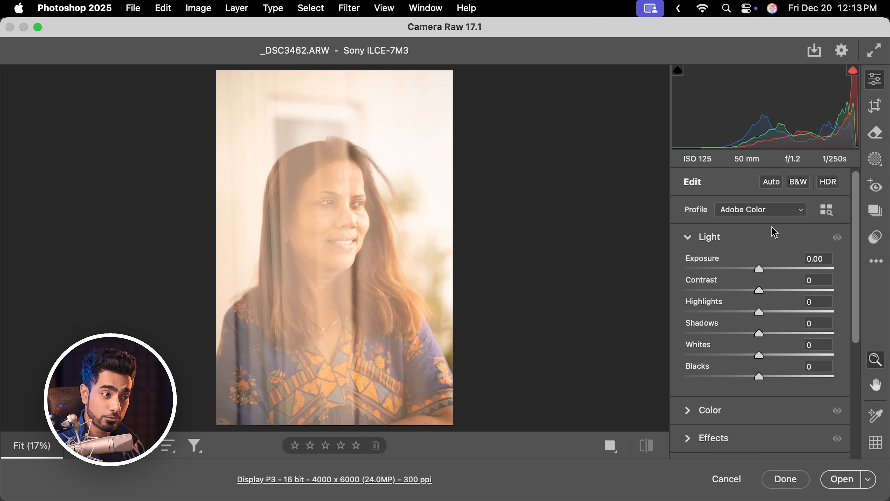
left_click(704, 244)
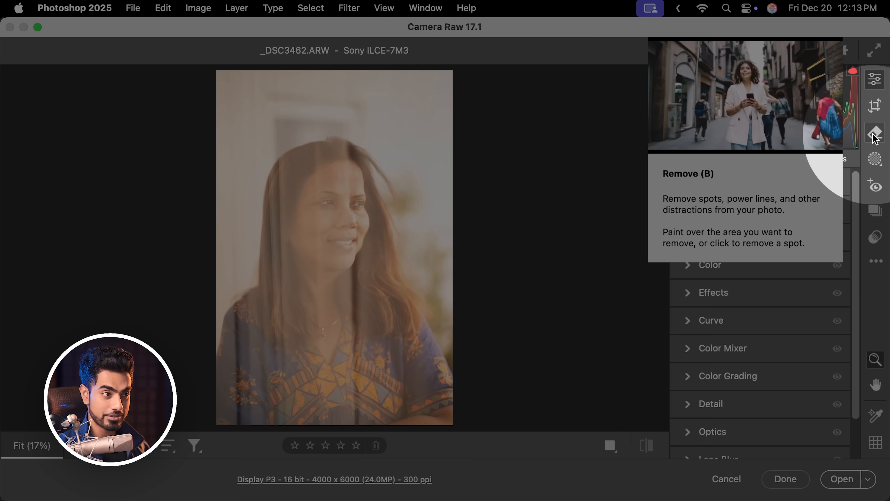
left_click(873, 139)
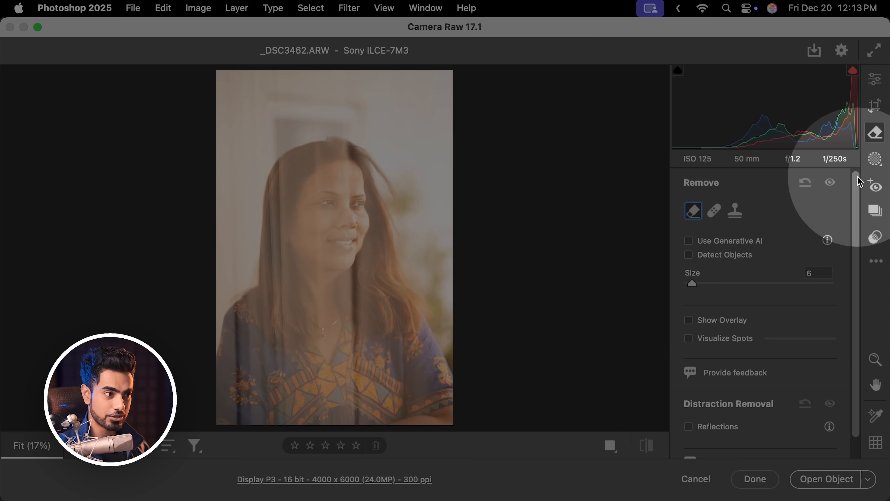
scroll(774, 331, "down", 1)
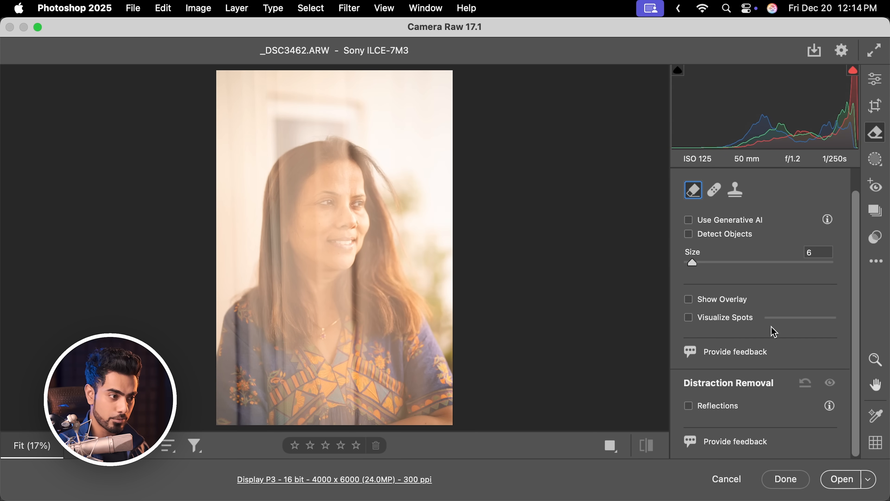
left_click(689, 406)
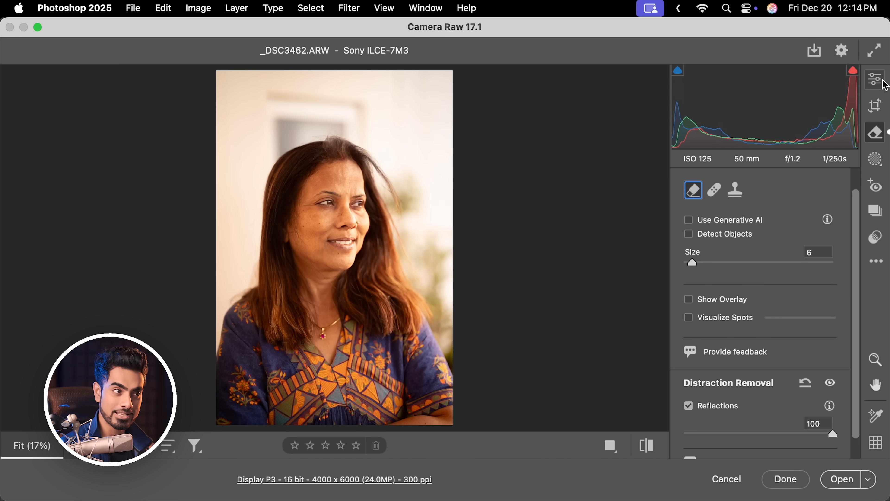
Correct the white balance of _DSC3462.ARW by sampling the pale wall behind the woman, and set Temperature to 4350
left_click(875, 79)
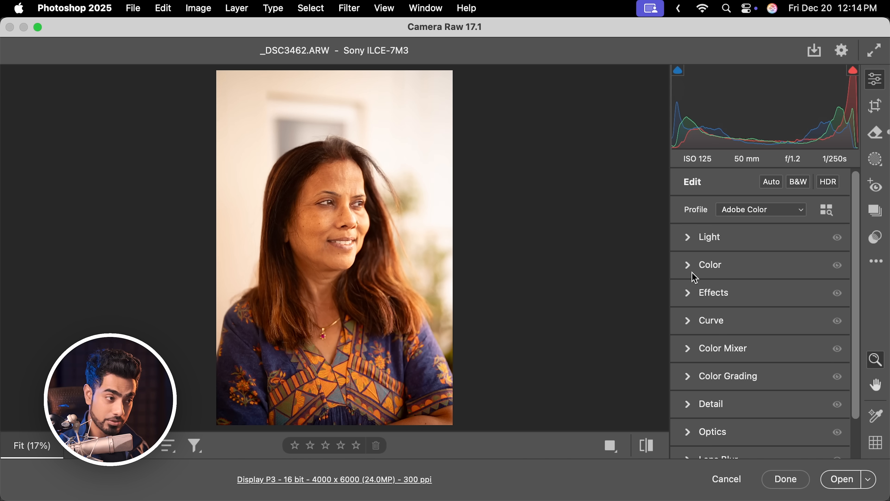
left_click(687, 267)
left_click(825, 288)
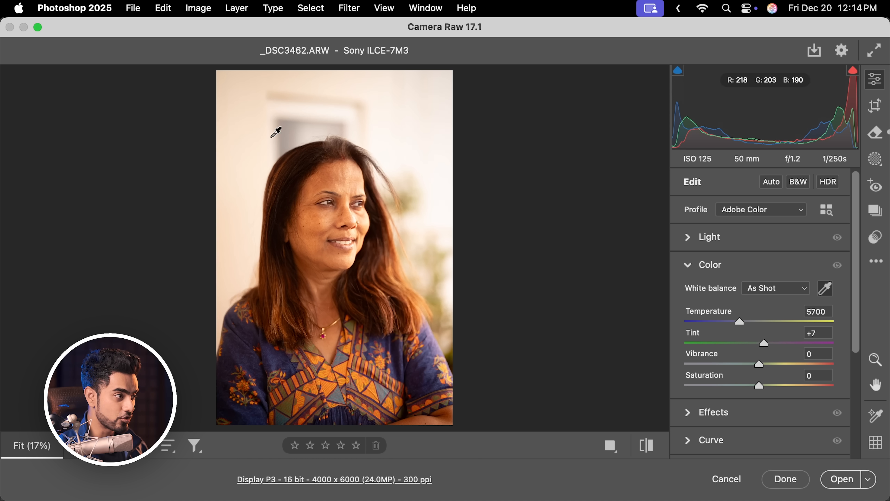
left_click(245, 145)
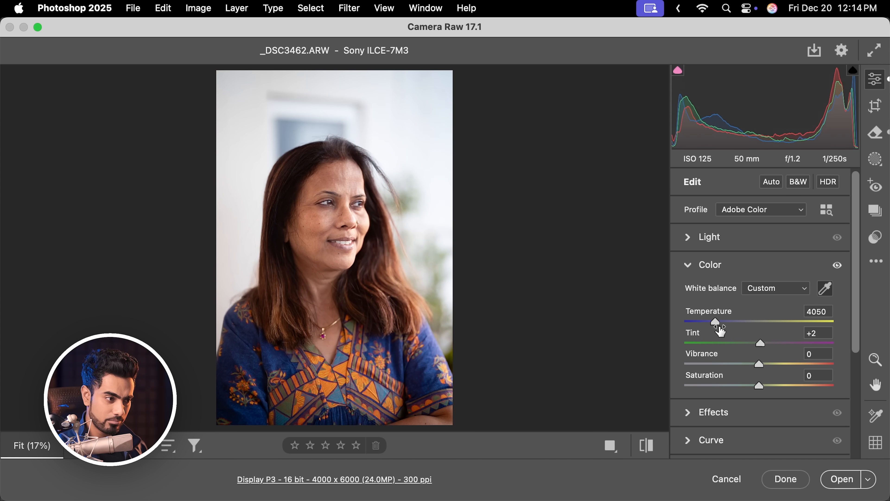
left_click_drag(716, 326, 722, 327)
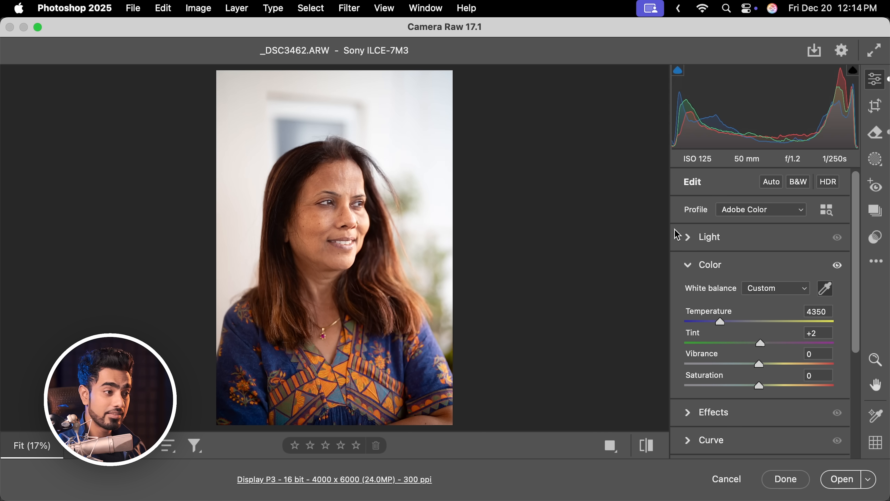
Set Contrast to -10, Highlights to -57 and Blacks to +20 in the Light settings of _DSC3462.ARW
left_click(688, 239)
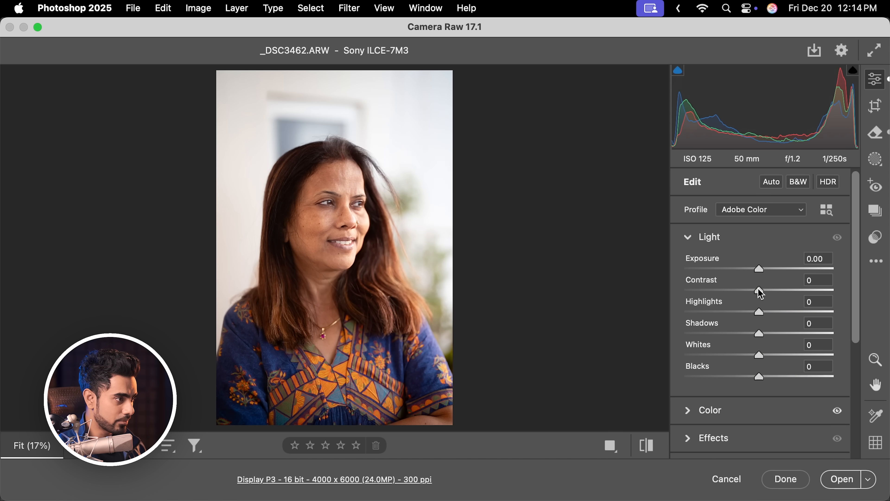
left_click_drag(759, 293, 717, 317)
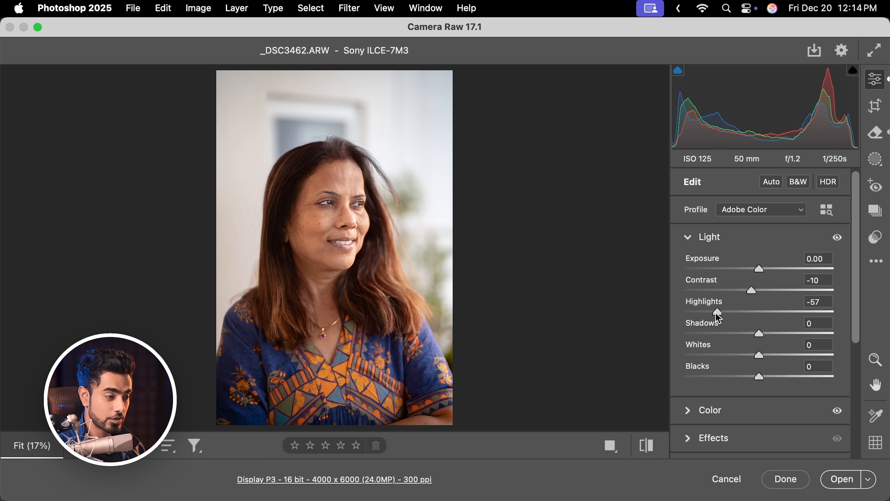
left_click_drag(761, 380, 775, 379)
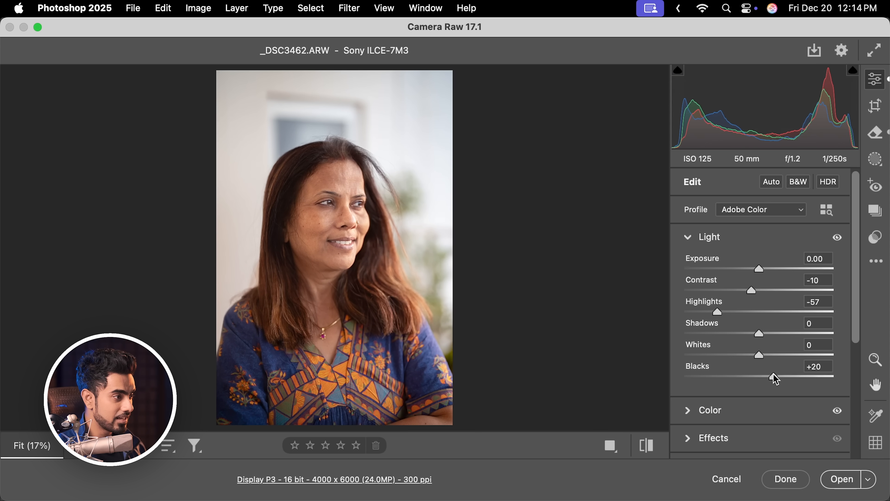
Soften the woman's face slightly in the Effects settings of _DSC3462.ARW, checking it up close before fitting the whole photo in view
key("z")
left_click_drag(338, 205, 370, 204)
scroll(859, 228, "down", 5)
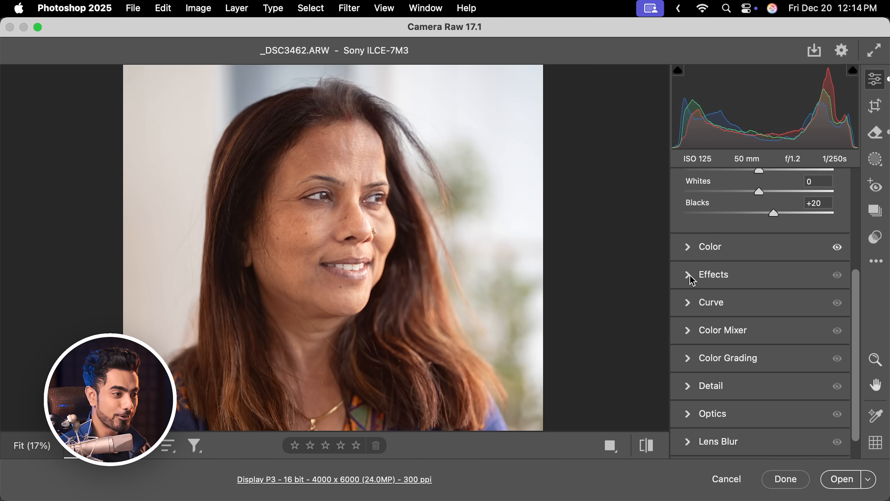
left_click(688, 276)
mouse_move(759, 216)
left_mouse_down()
mouse_move(733, 211)
mouse_move(753, 221)
left_mouse_up()
key("super+0")
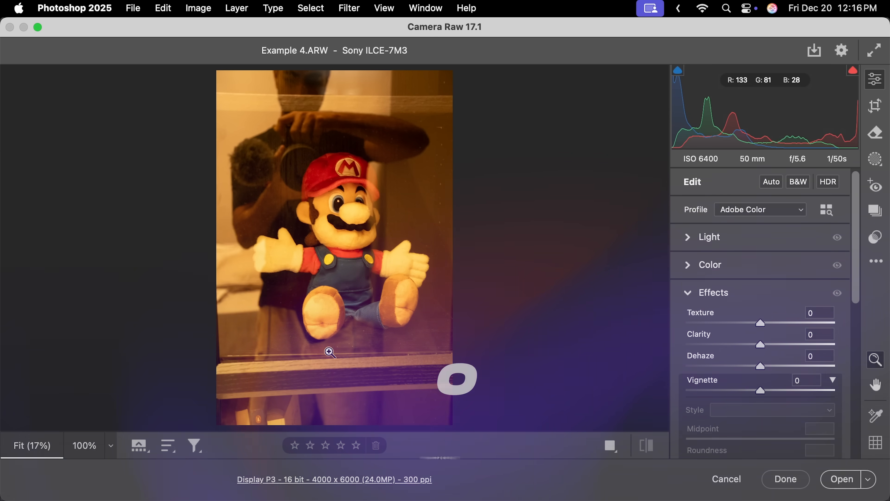
Remove the glass reflections from the Mario toy photo Example 4.ARW with Distraction Removal
left_click(871, 133)
scroll(770, 316, "down", 2)
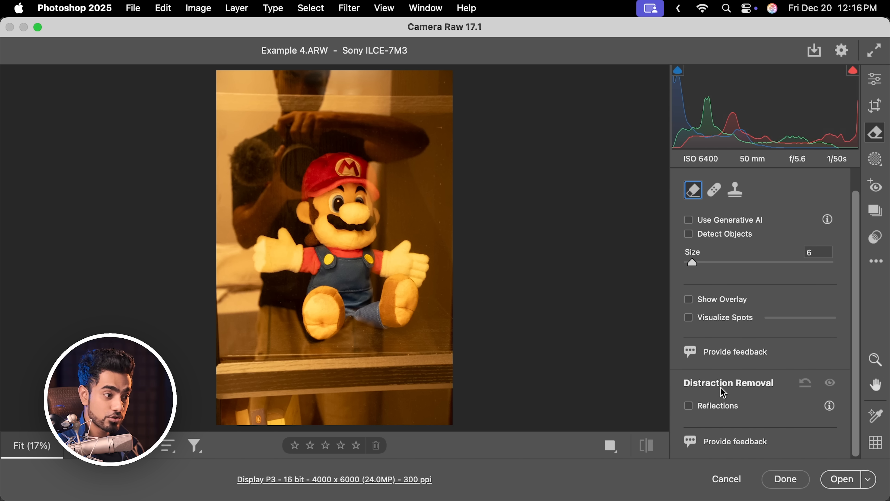
left_click(688, 405)
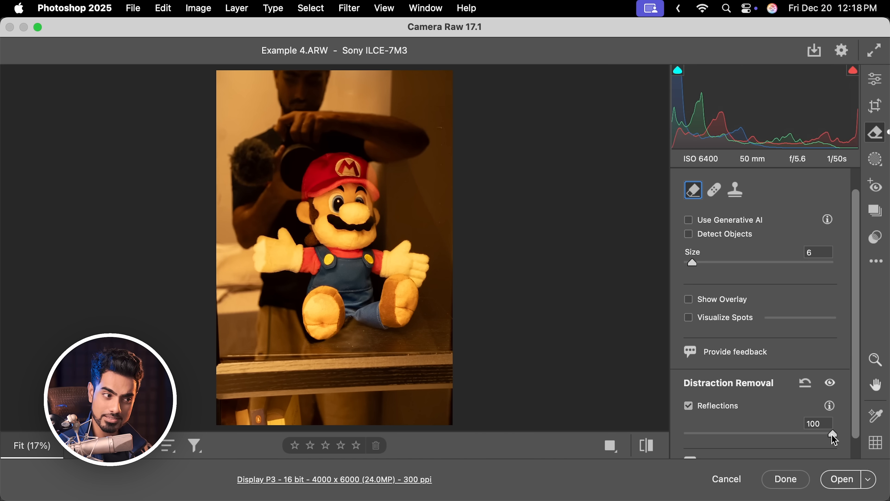
Set the Reflections amount of Example 4.ARW to -100 to inspect the separated layer, and return it to 100
left_click_drag(833, 436, 677, 434)
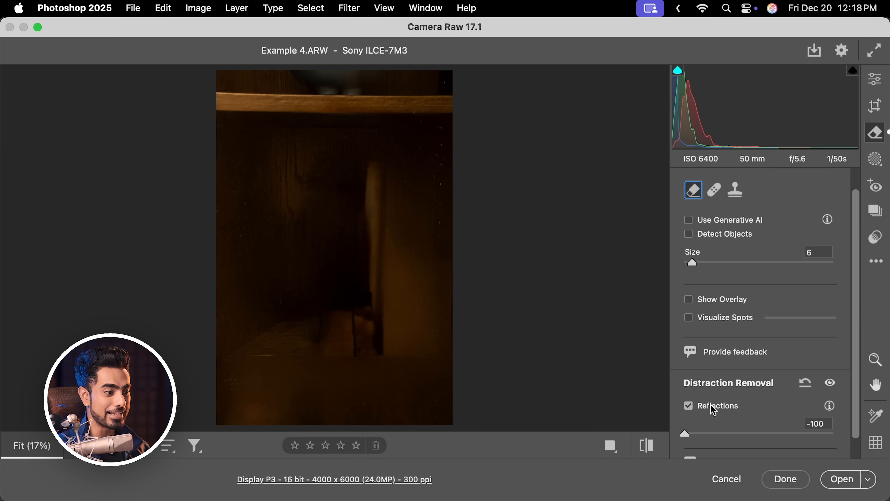
left_click_drag(685, 434, 848, 425)
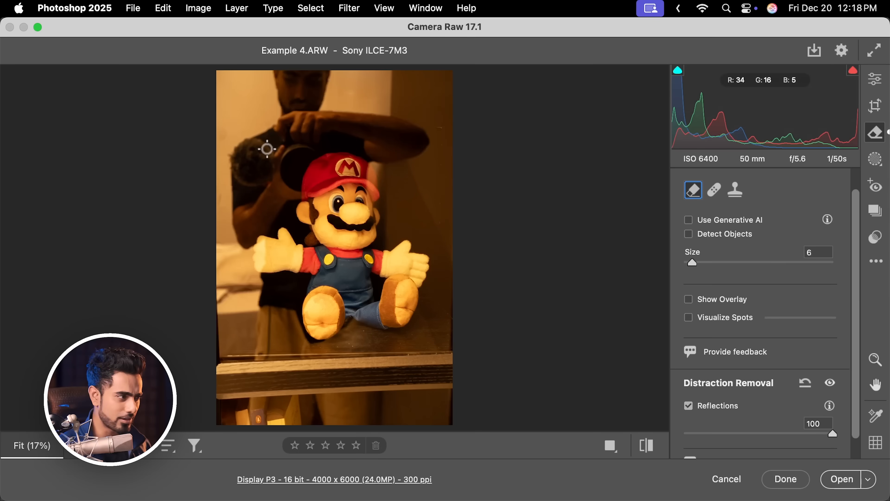
key("shift")
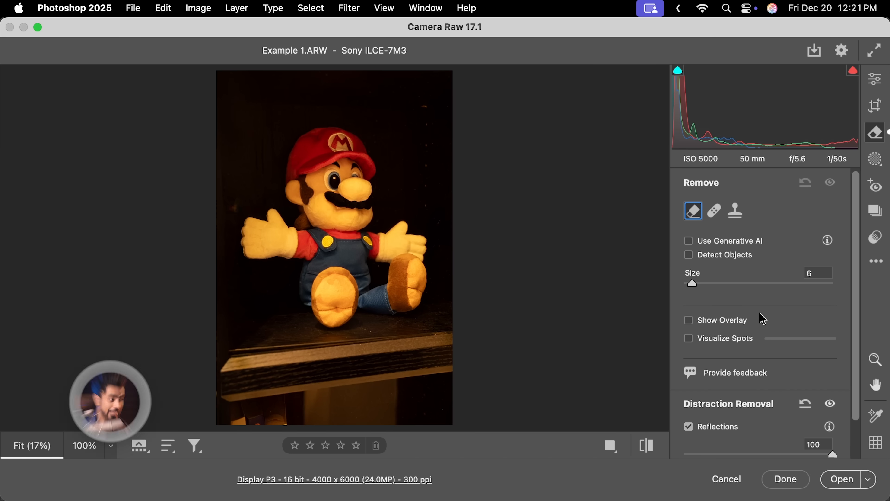
Set the Reflections amount of Example 1.ARW to -100 to inspect only the separated reflection
scroll(855, 321, "down", 3)
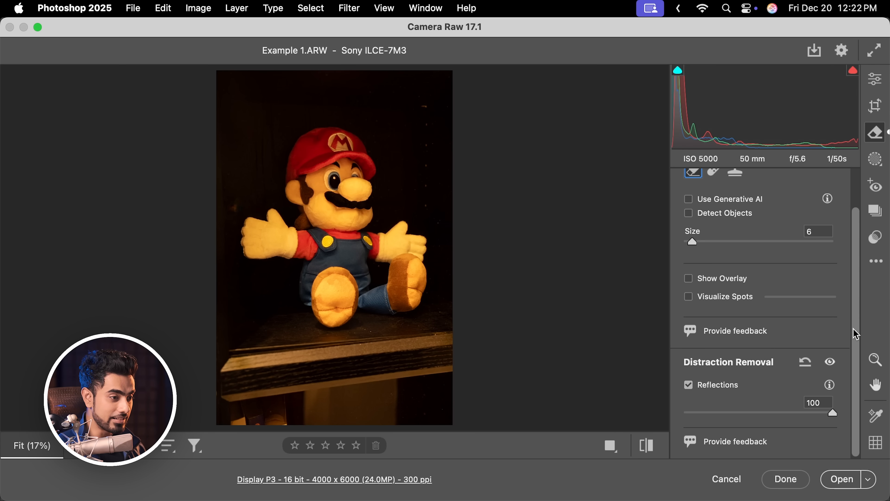
left_click_drag(820, 417, 637, 405)
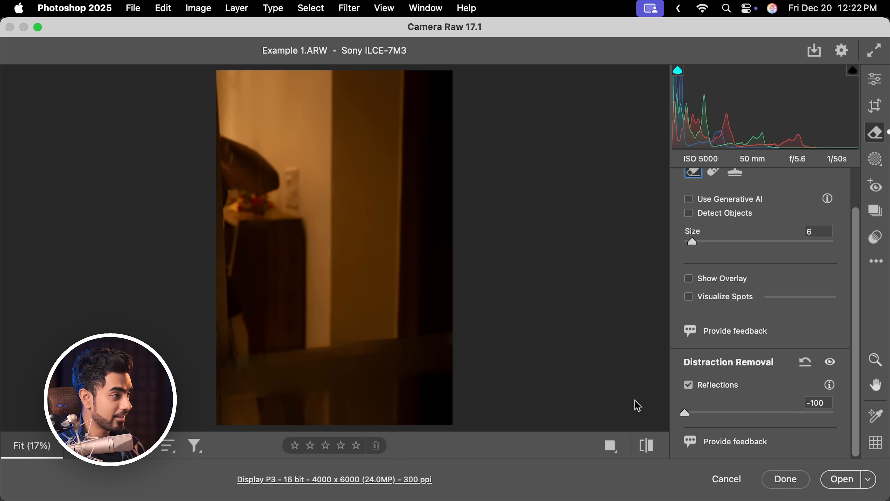